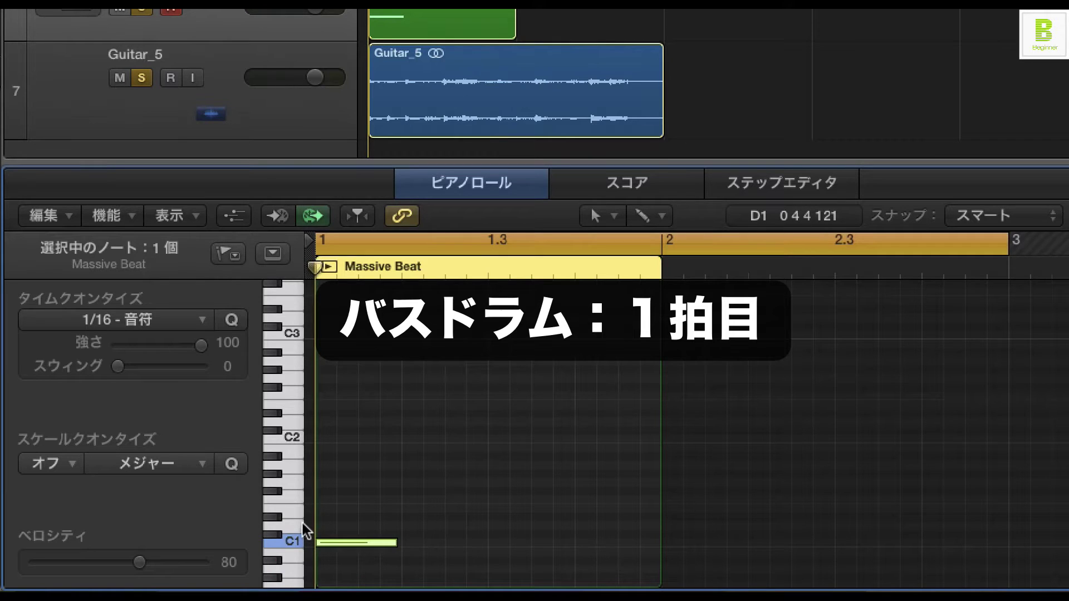
Draw snare notes on beats 2 and 4 and fill bar 1 with eighth-note hi-hats.
left_click(405, 507)
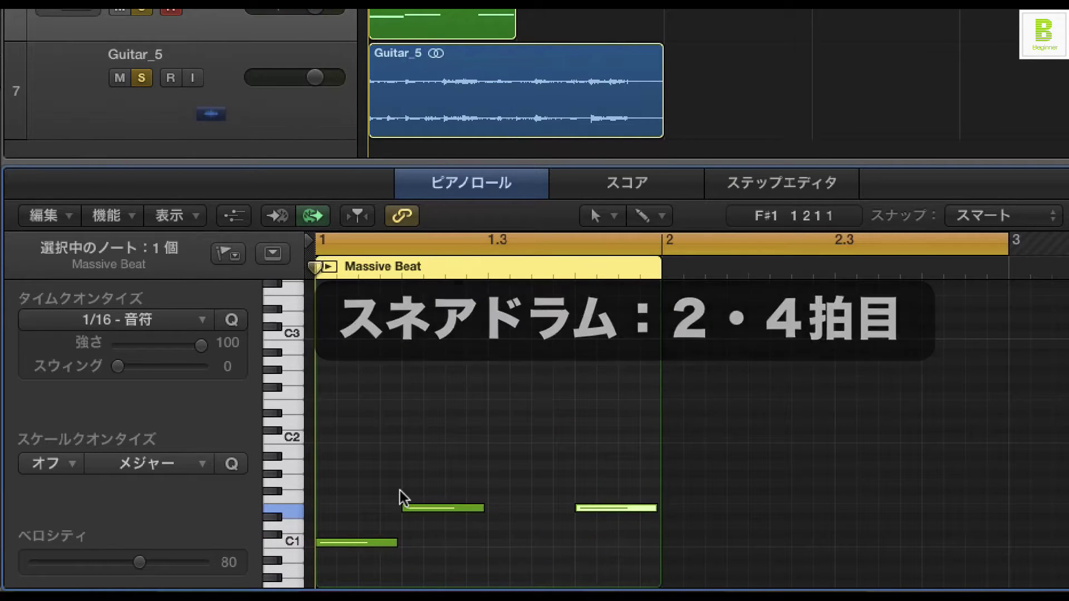
left_click(326, 492)
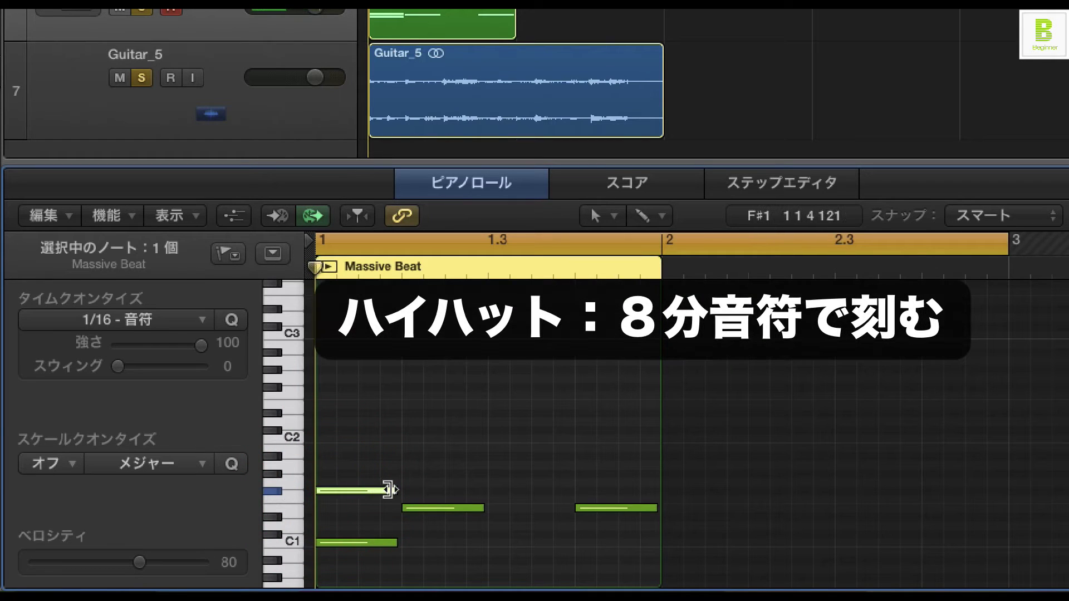
left_click_drag(388, 490, 351, 491)
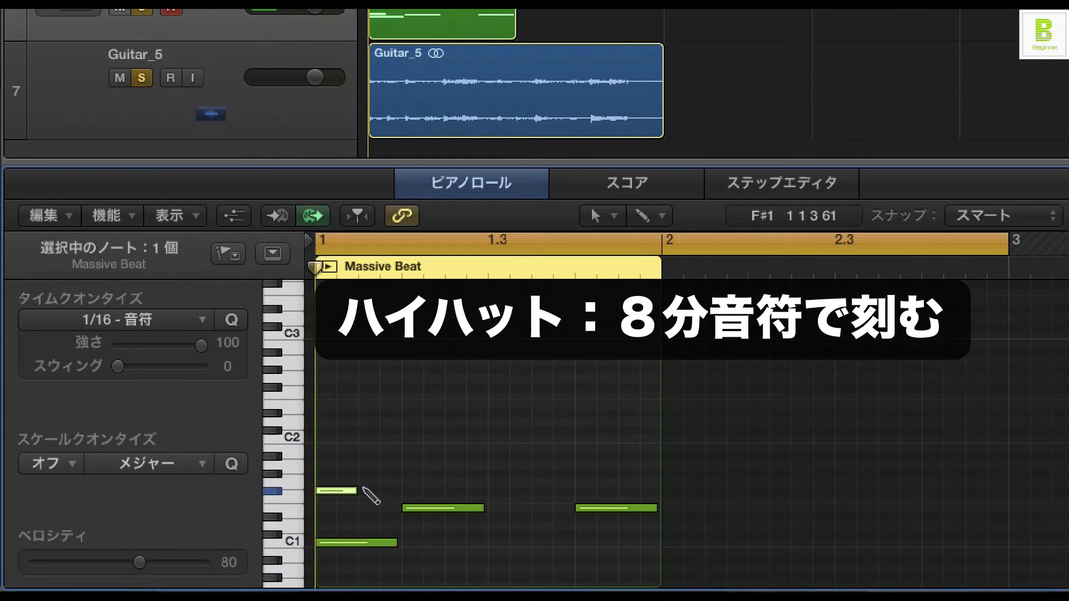
left_click(379, 491, "super")
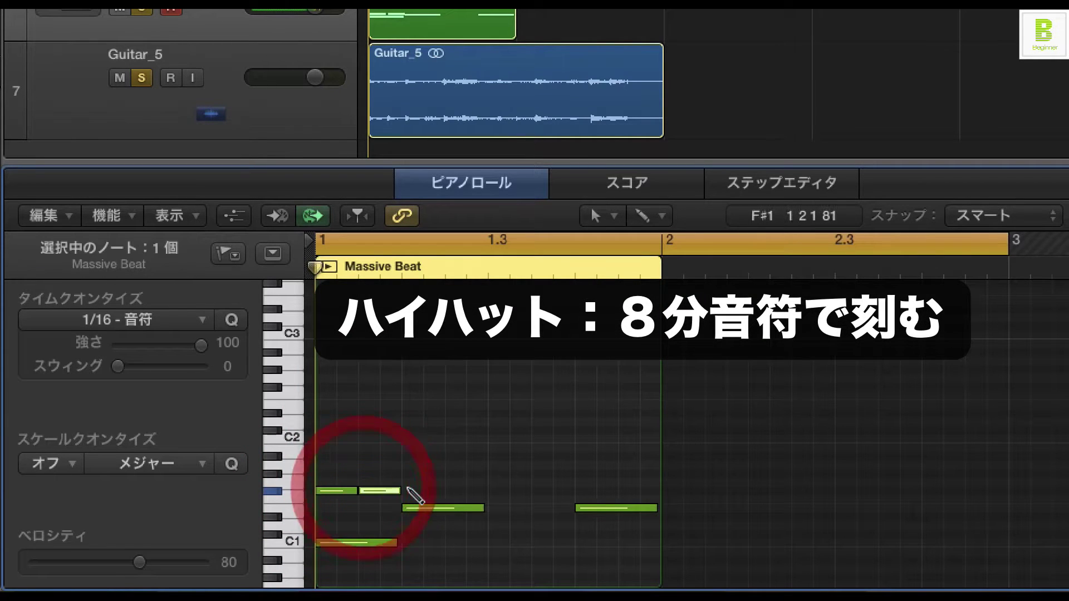
left_click(423, 490, "super")
left_click(466, 490, "super")
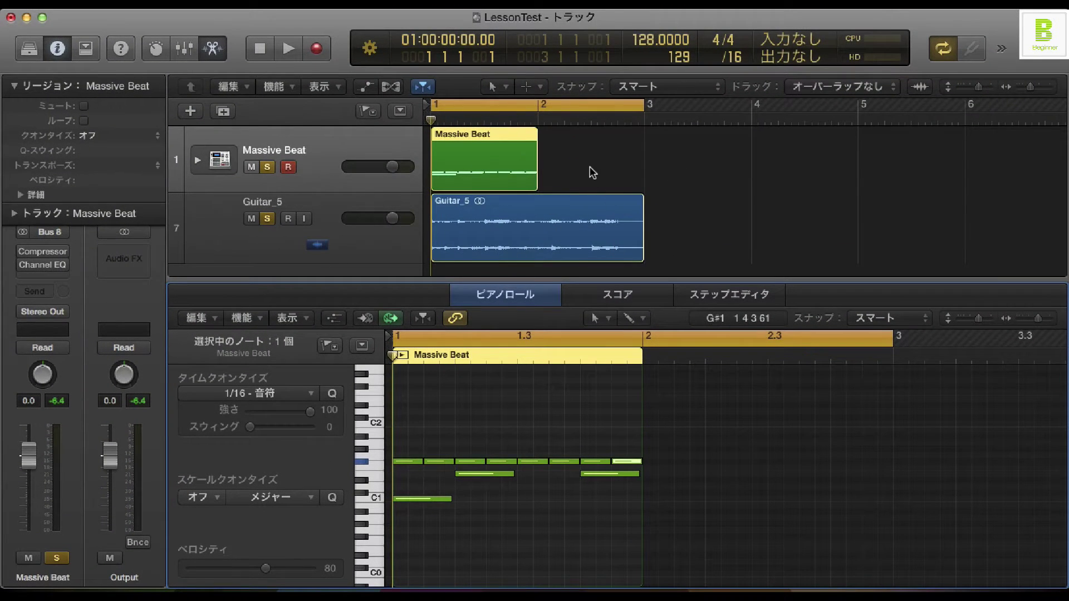
Loop the Massive Beat region to the start of bar 3 and play it back with the guitar.
left_click_drag(544, 129, 642, 128)
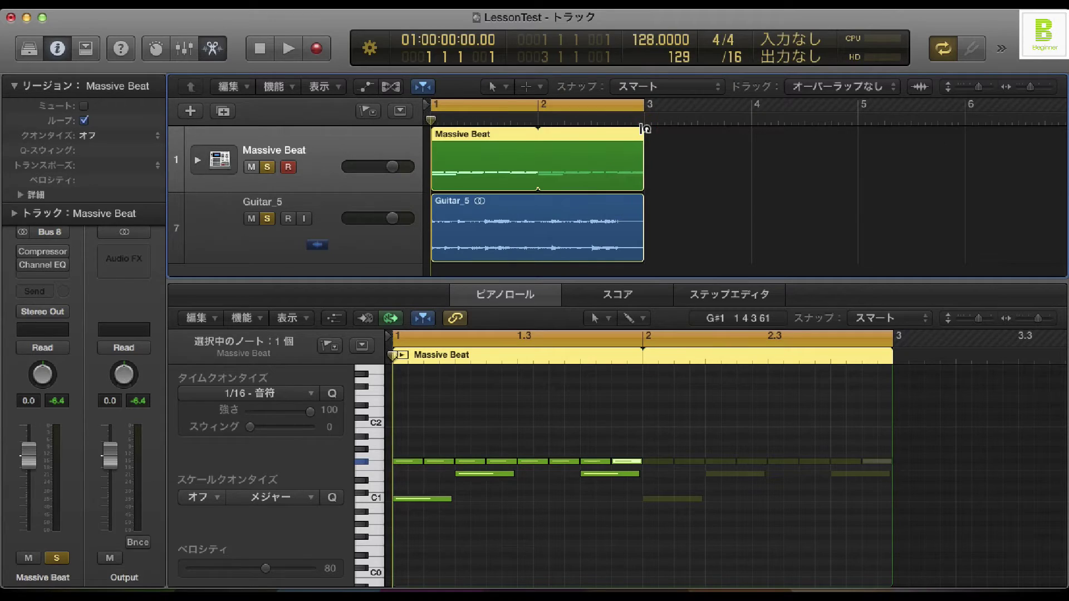
key("space")
Add eighth-note snares on beats 1 and 3 so bar 1 has four snare hits, and play the loop.
left_click(373, 474)
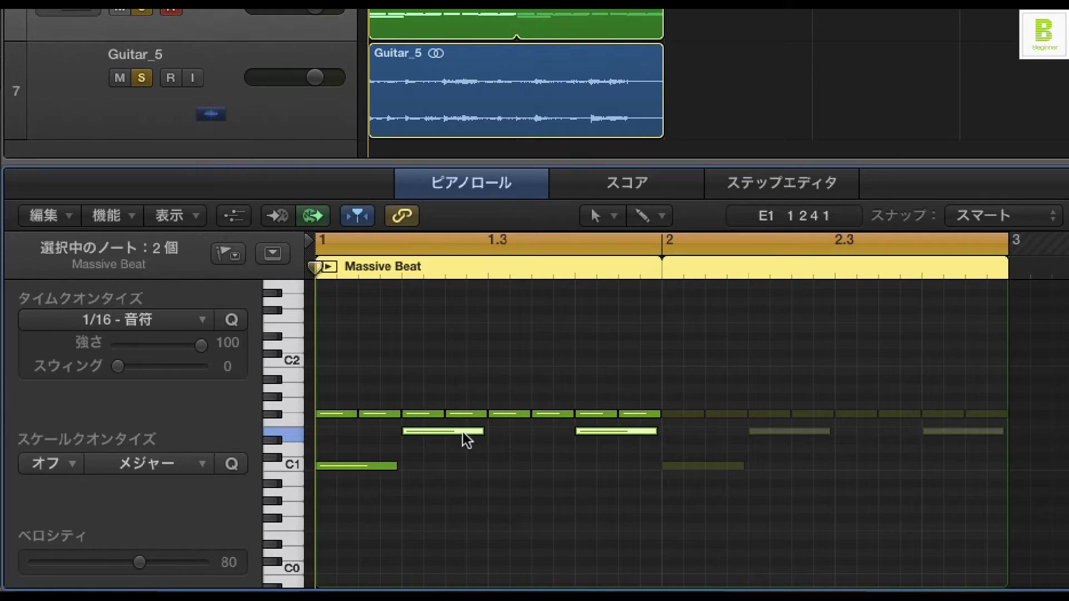
left_click(446, 431)
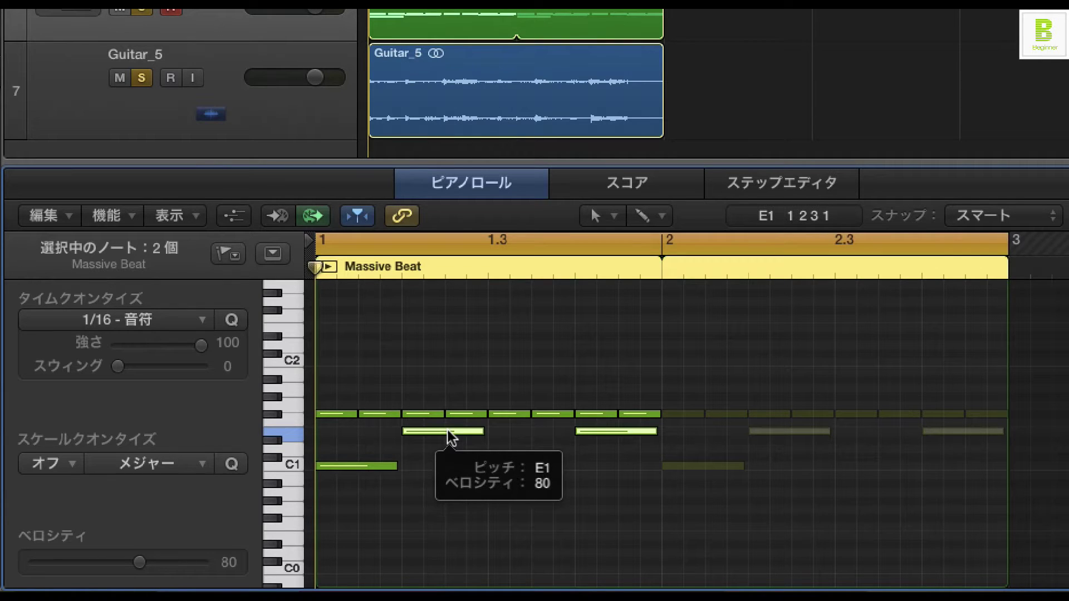
left_click(504, 431, "super")
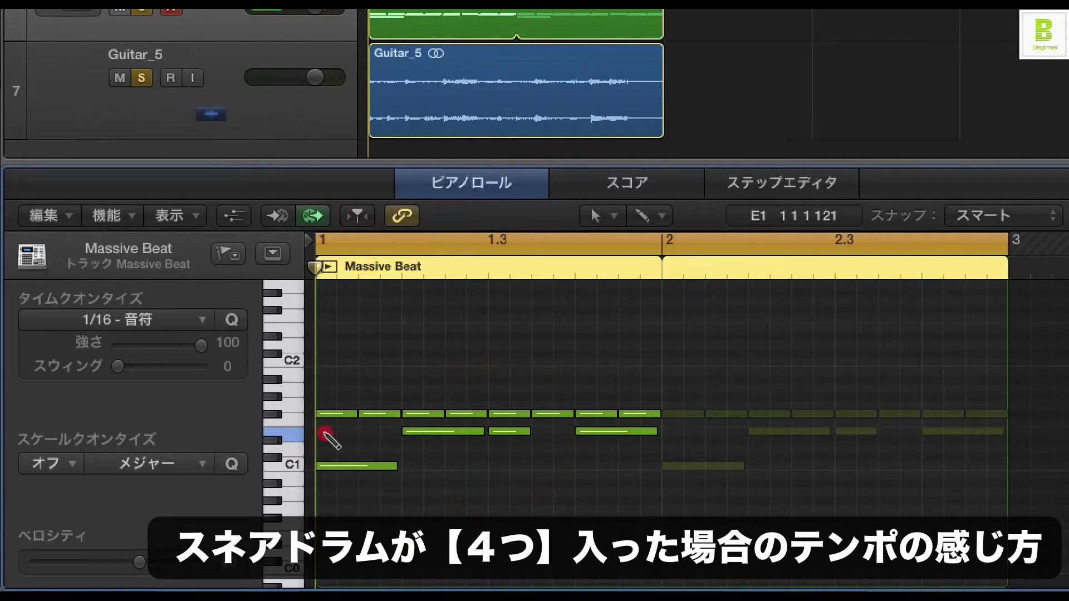
left_click(325, 432)
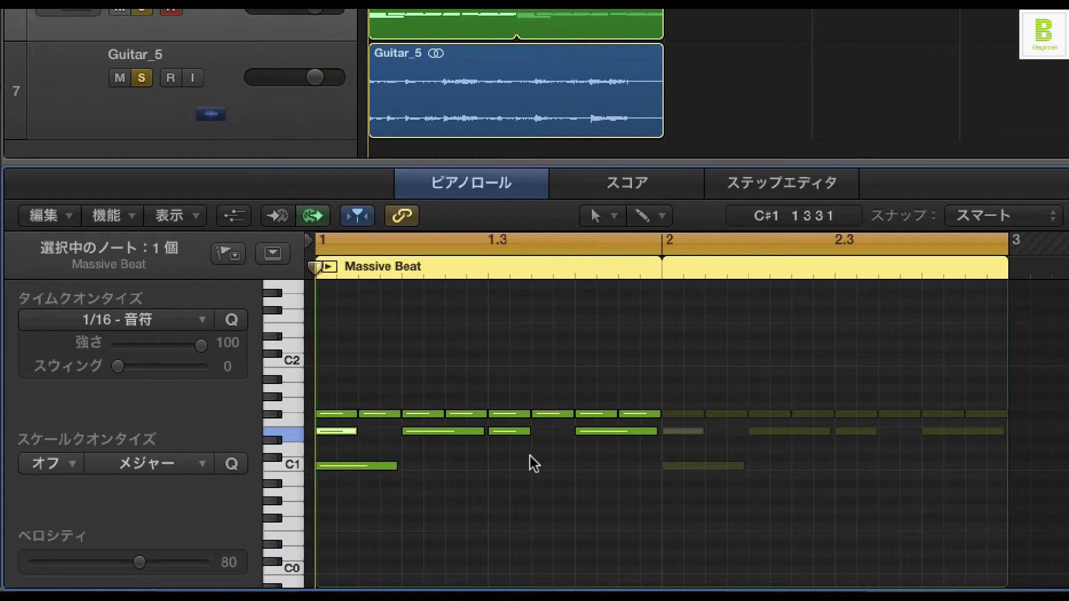
key("space")
Select all four snare notes, shift them an eighth note later onto the offbeats, and play the loop.
left_click(387, 448)
left_click_drag(350, 439, 349, 440)
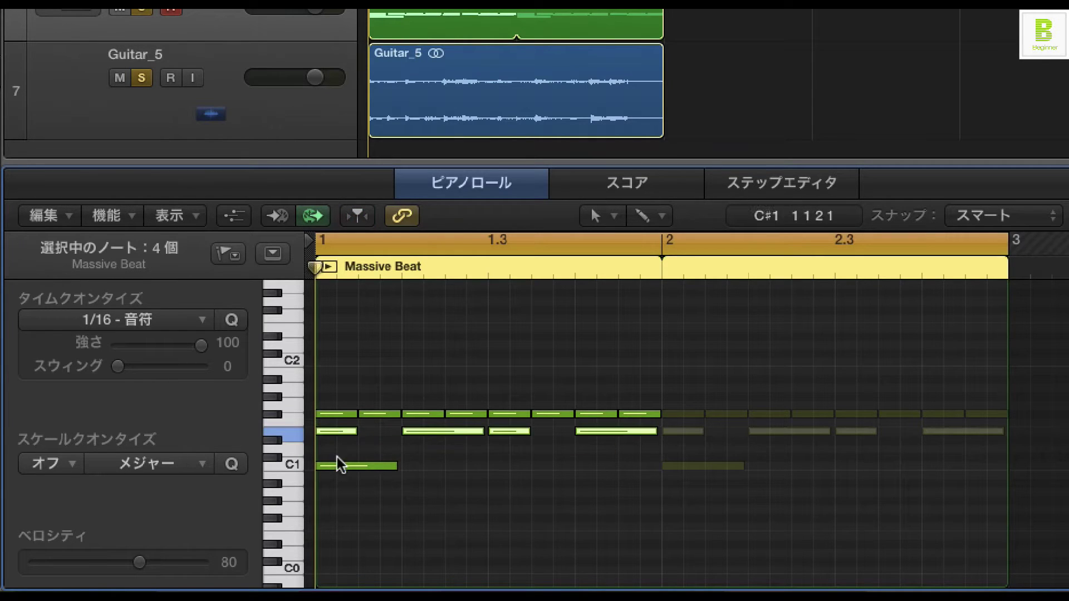
left_click(340, 437)
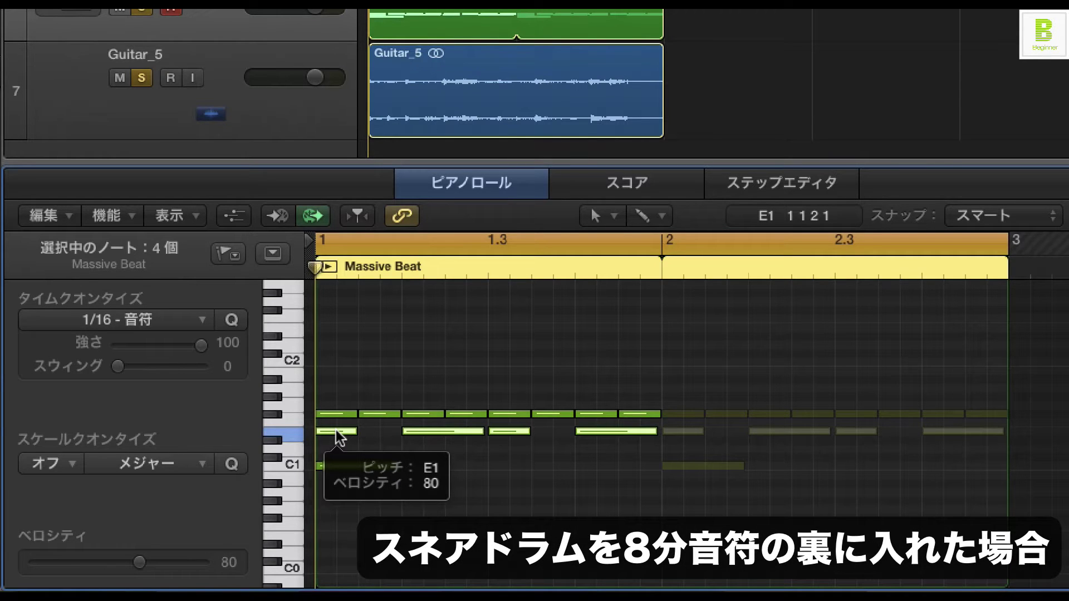
left_click_drag(340, 437, 383, 437)
key("space")
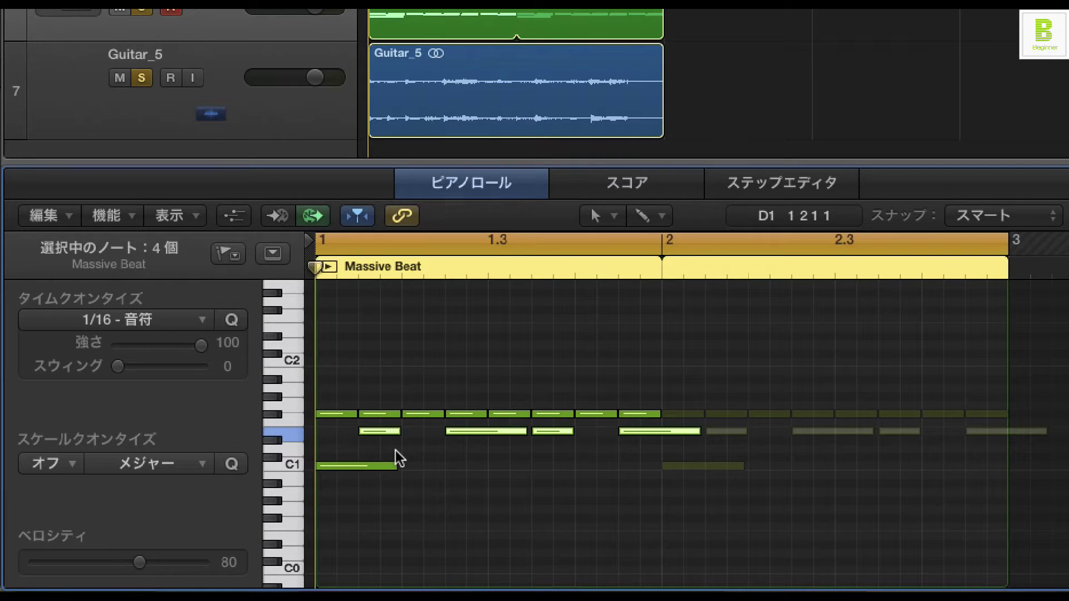
key("space")
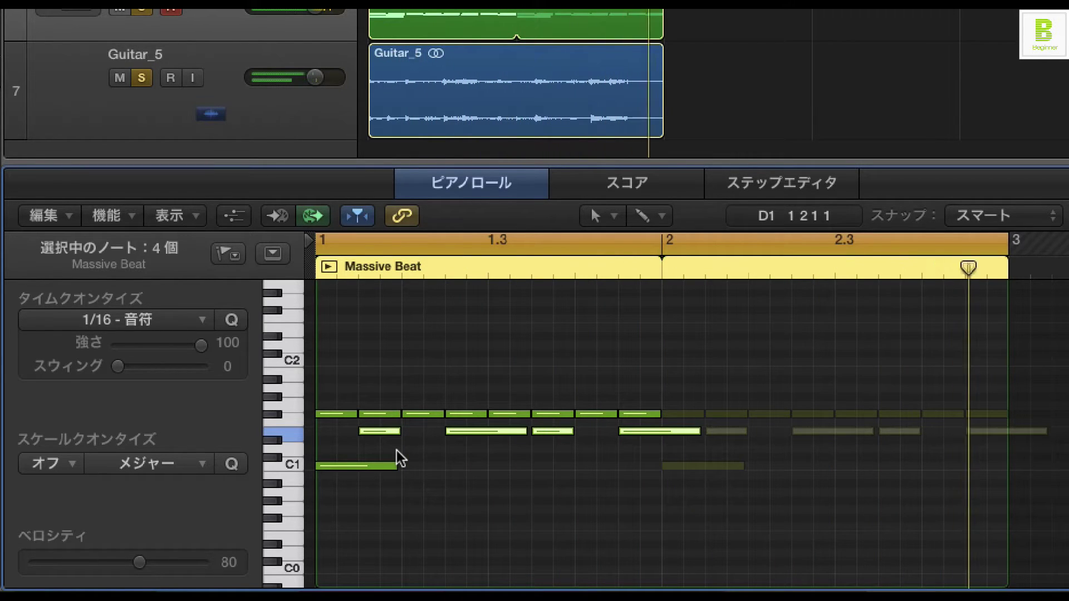
key("space")
Reduce the snare part to a single eighth note on beat 3 and play the half-tempo loop from the start.
left_click(546, 370)
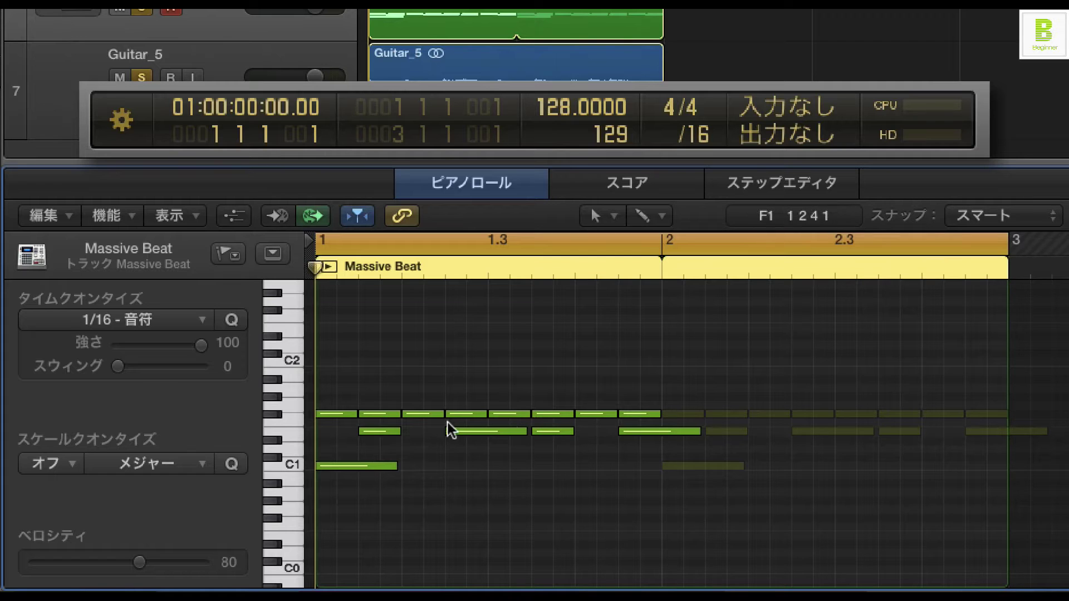
mouse_move(500, 445)
left_mouse_down()
mouse_move(499, 431)
mouse_move(520, 432)
mouse_move(503, 432)
left_mouse_up()
key("Delete")
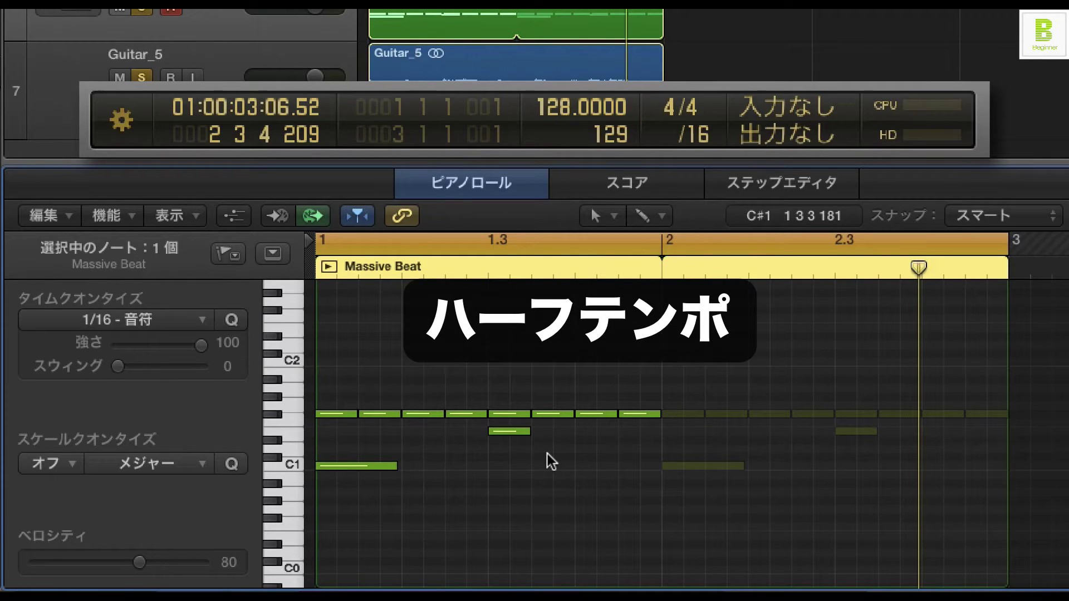
key("space")
key("Return")
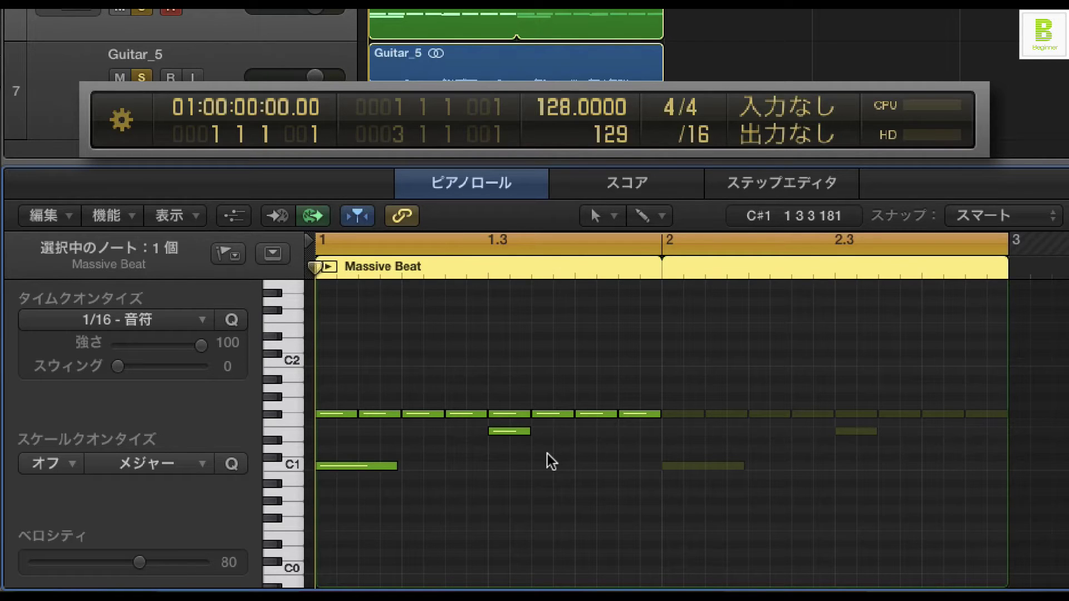
Put the snares back on beats 2 and 4, testing the beat 4 snare an eighth note earlier and an eighth note later in playback.
mouse_move(518, 431)
left_mouse_down()
mouse_move(426, 433)
mouse_move(448, 436)
left_mouse_up()
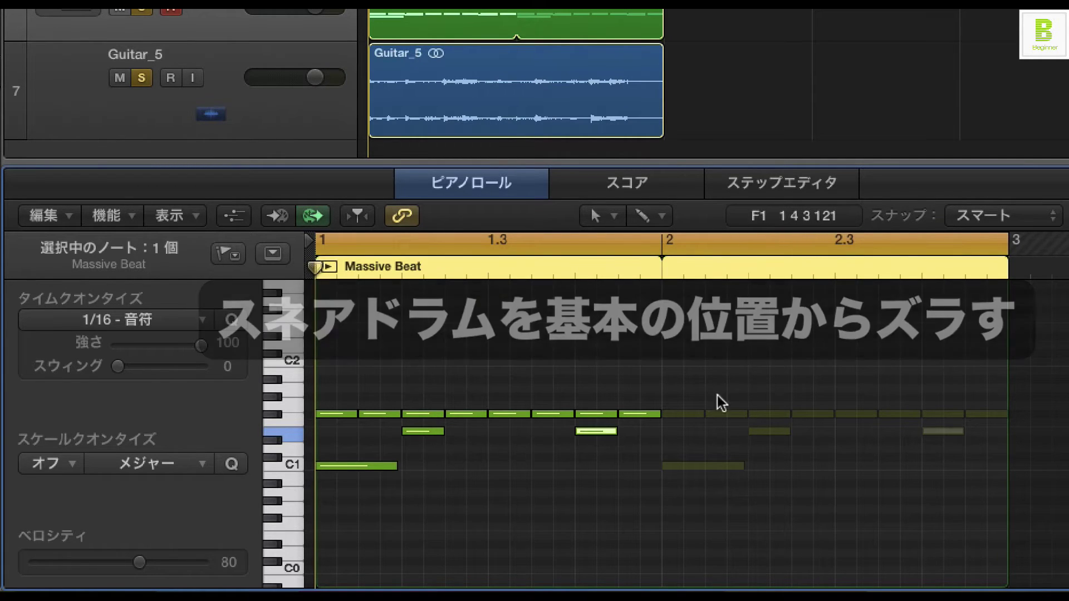
left_click_drag(598, 433, 557, 430)
key("space")
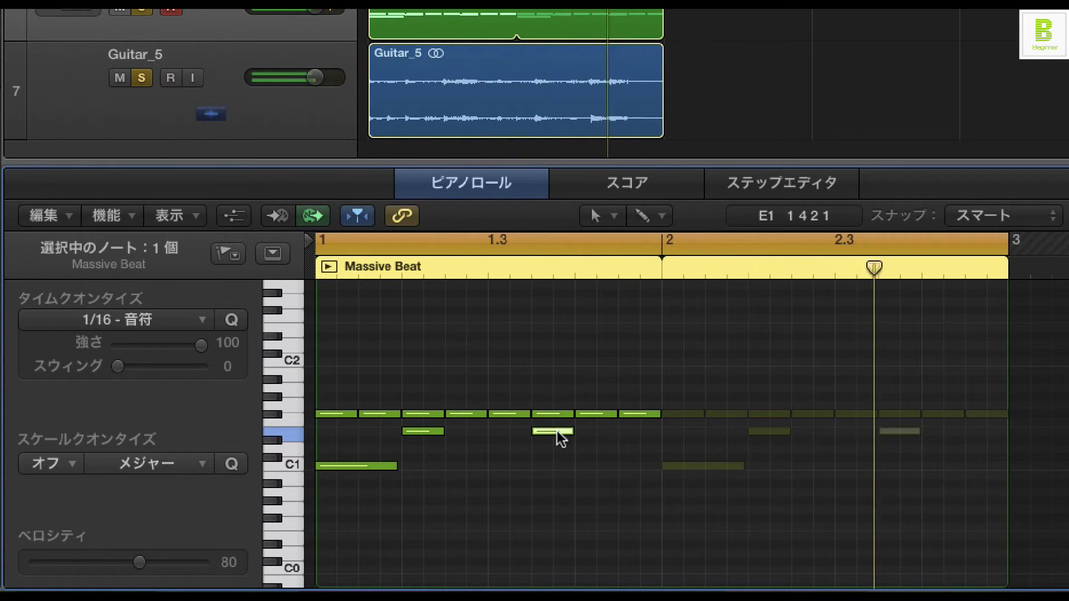
left_click_drag(549, 430, 639, 430)
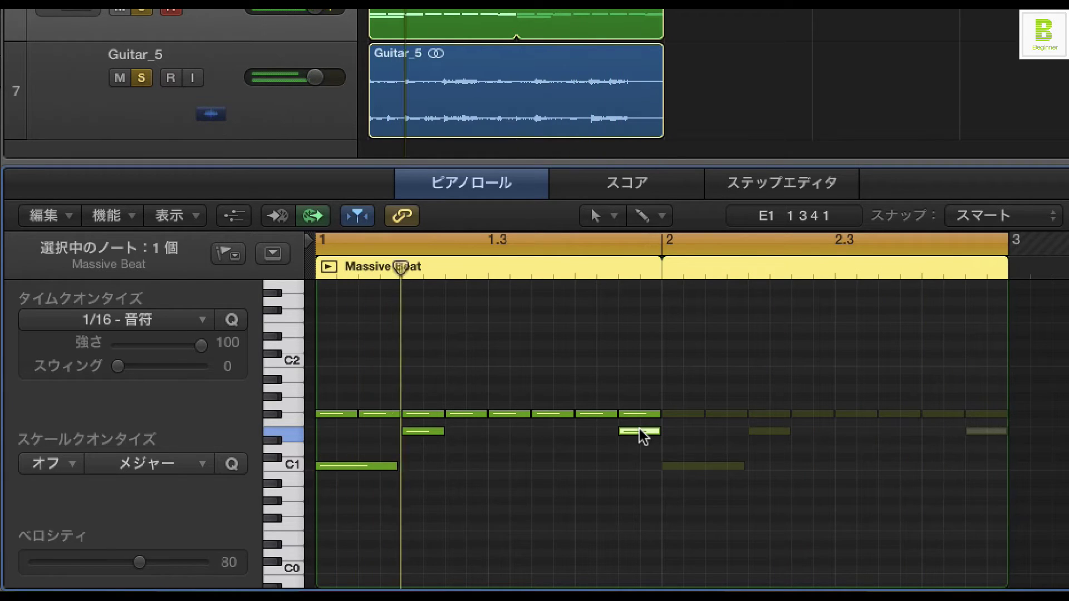
key("space")
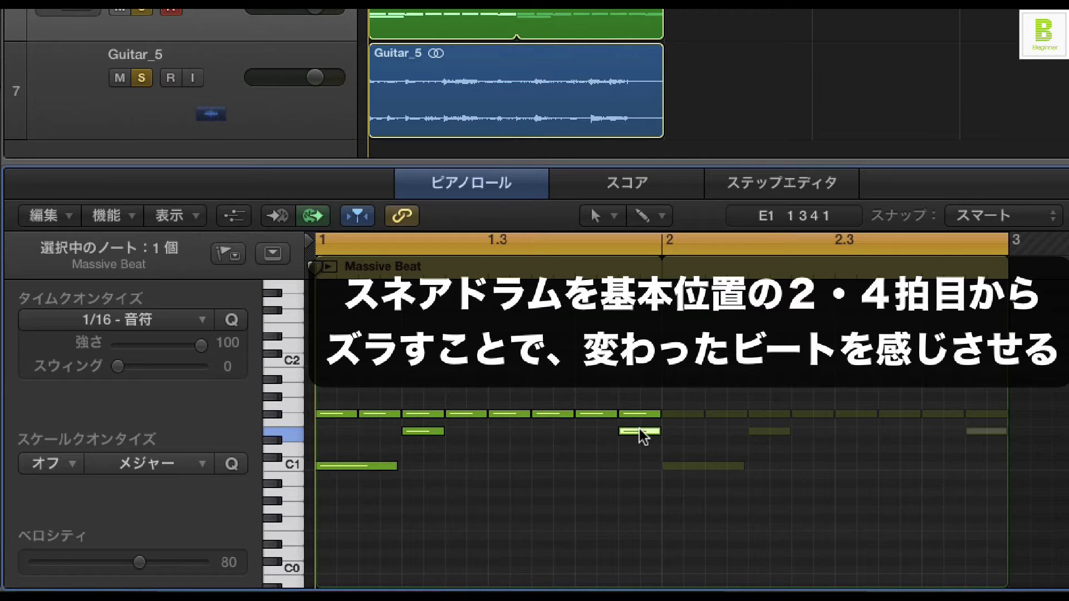
left_click_drag(639, 430, 595, 431)
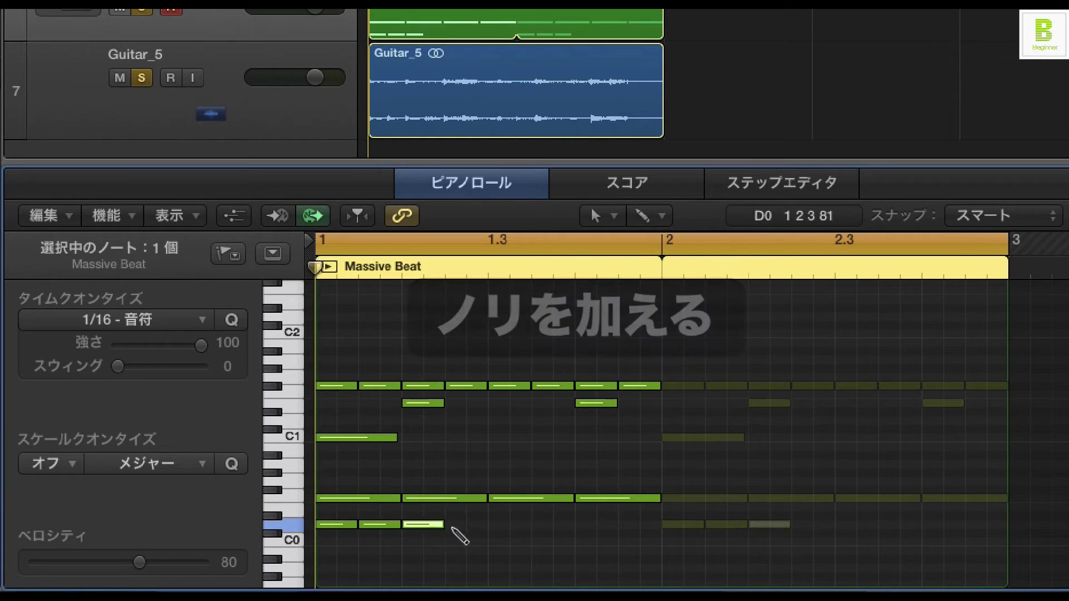
Complete the guide rows below the drums in bar 1, keeping offbeat eighth notes on D0 and offbeat sixteenths on C0.
left_click(448, 524)
left_click(535, 524)
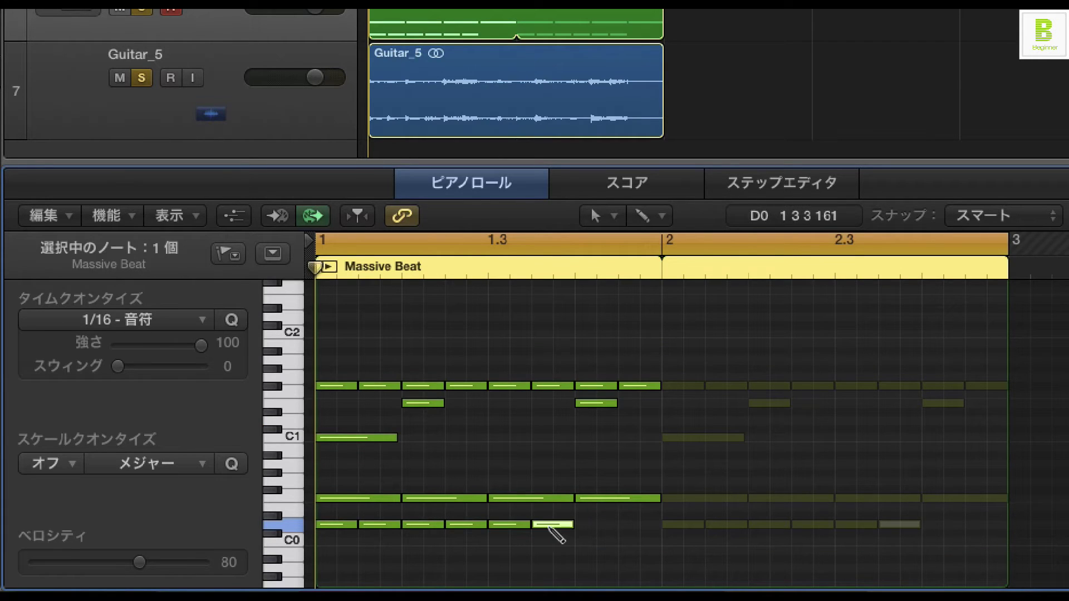
left_click(577, 523)
left_click_drag(650, 544, 342, 521)
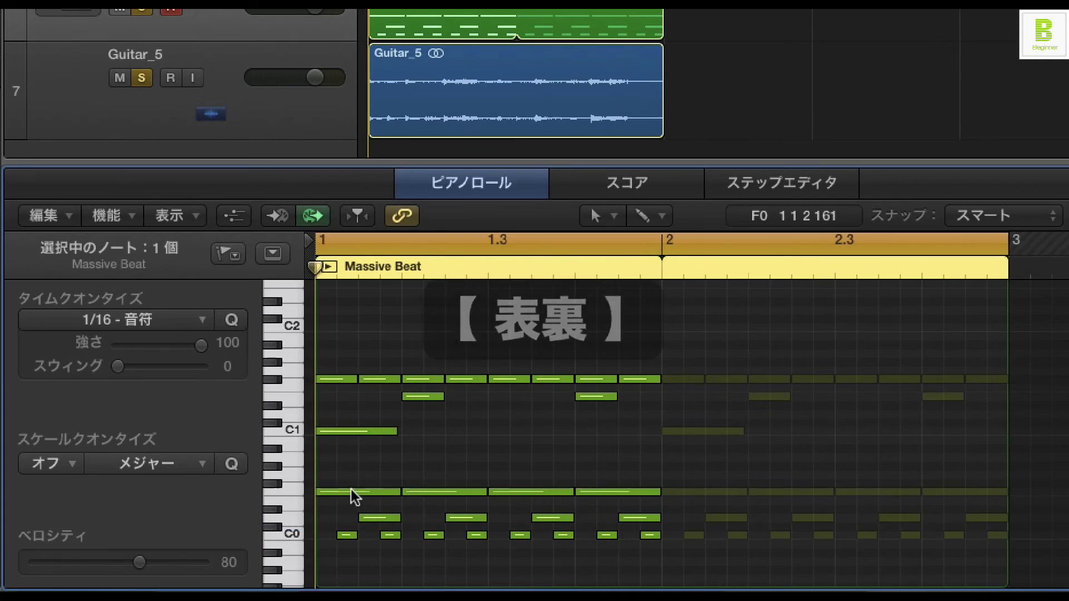
Audition the quarter-note guide notes on F0 and the offbeat eighth-note guide notes on D0.
left_click(346, 492)
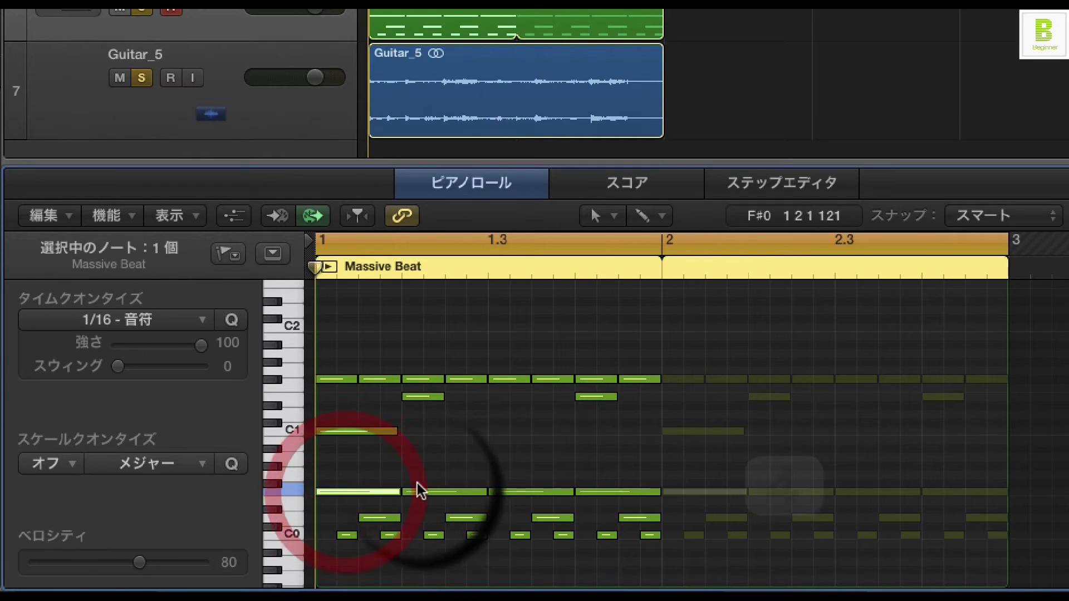
left_click(441, 492)
left_click(368, 518)
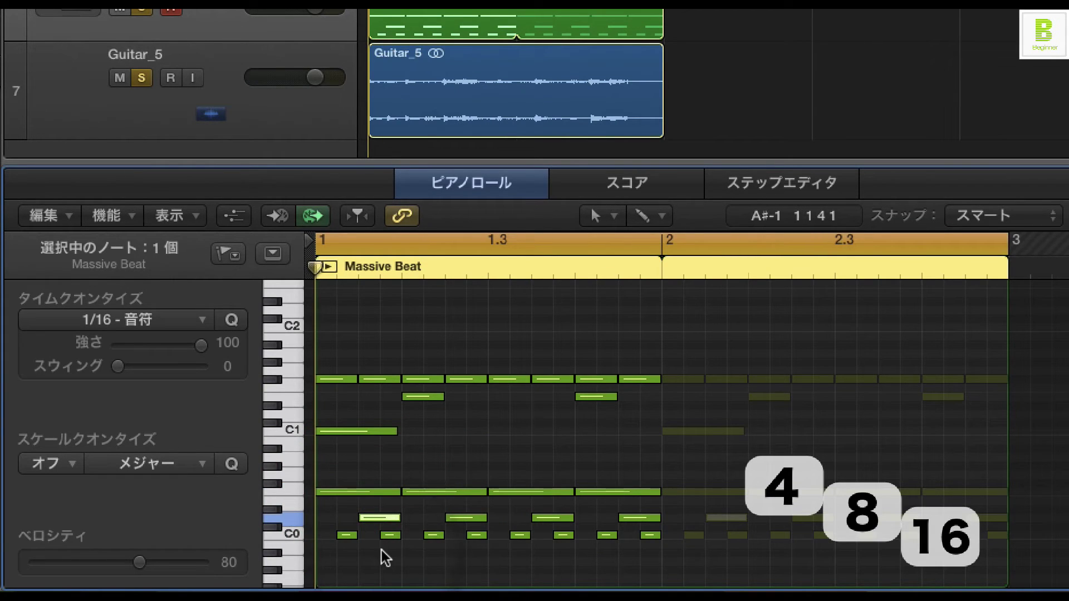
left_click(631, 515)
Try an extra eighth-note snare on the offbeats after beats 4, 3 and 2, playing the loop to compare.
left_click(629, 397, "super")
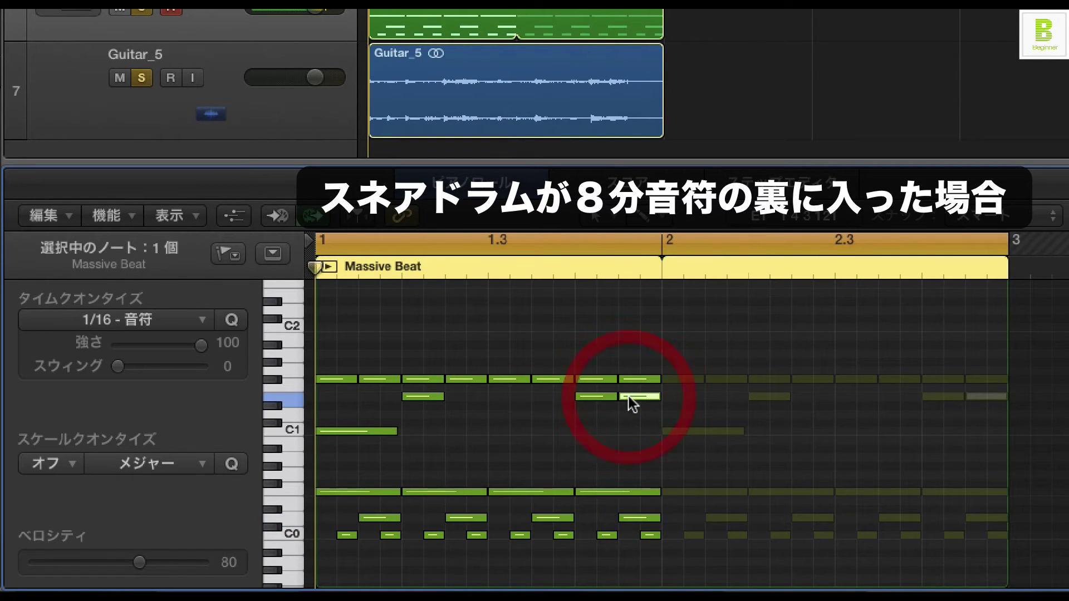
key("space")
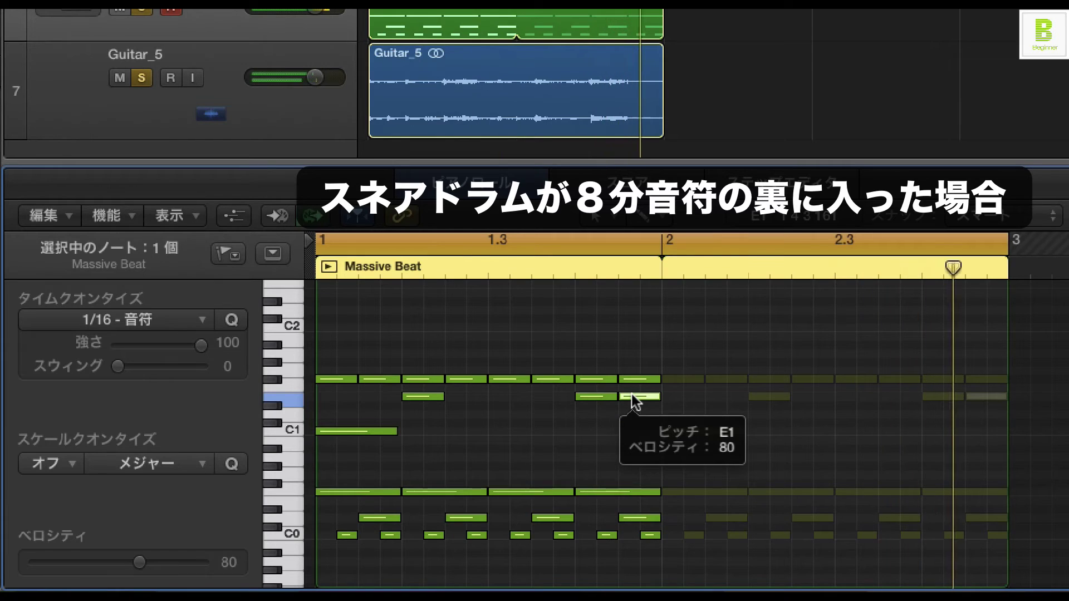
left_click_drag(631, 394, 546, 394)
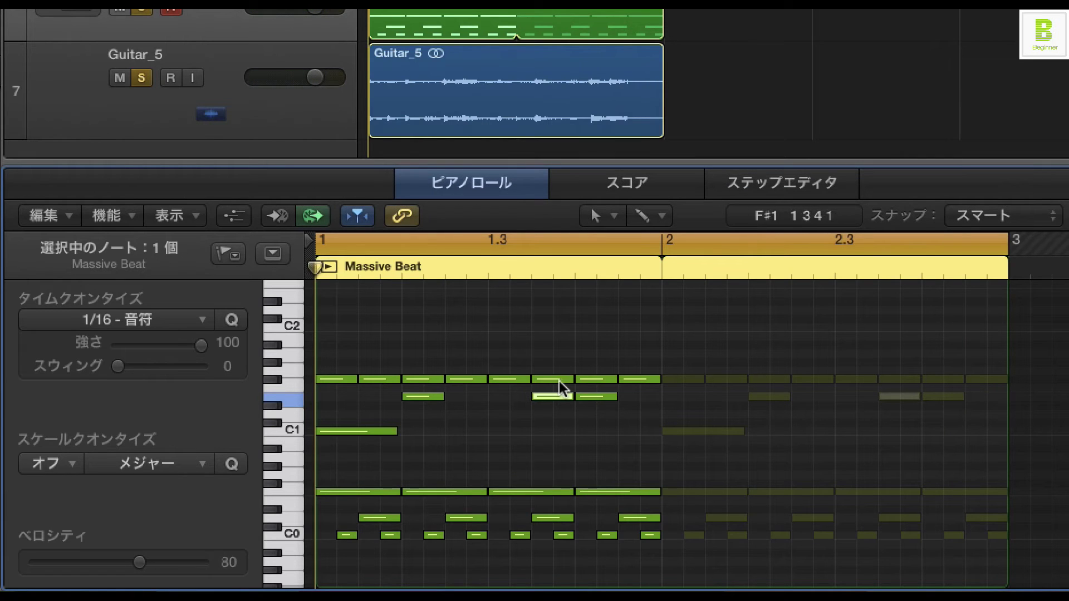
left_click(559, 396)
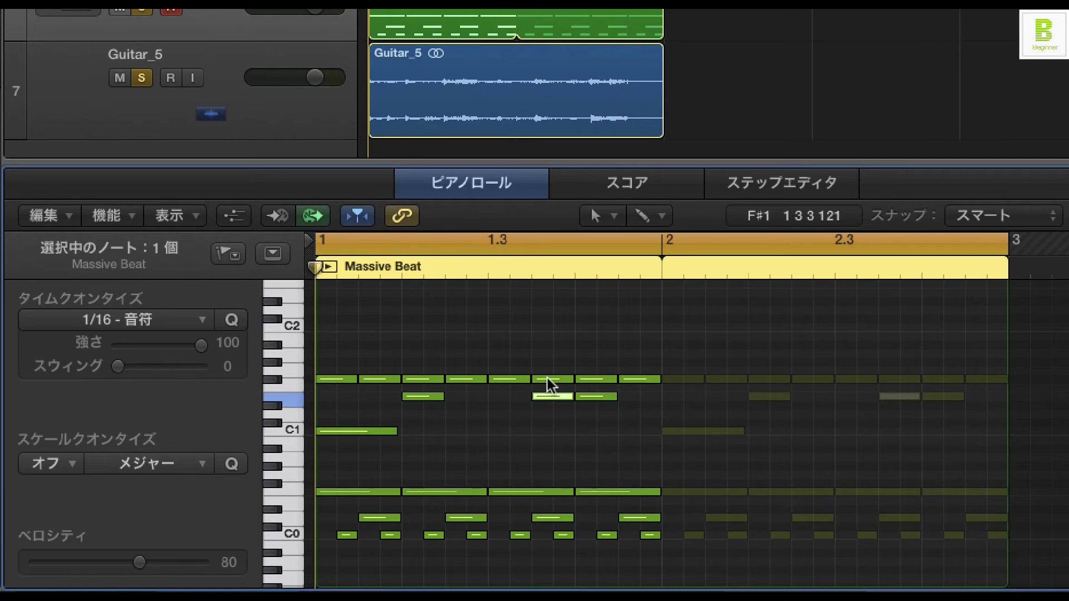
left_click(520, 386)
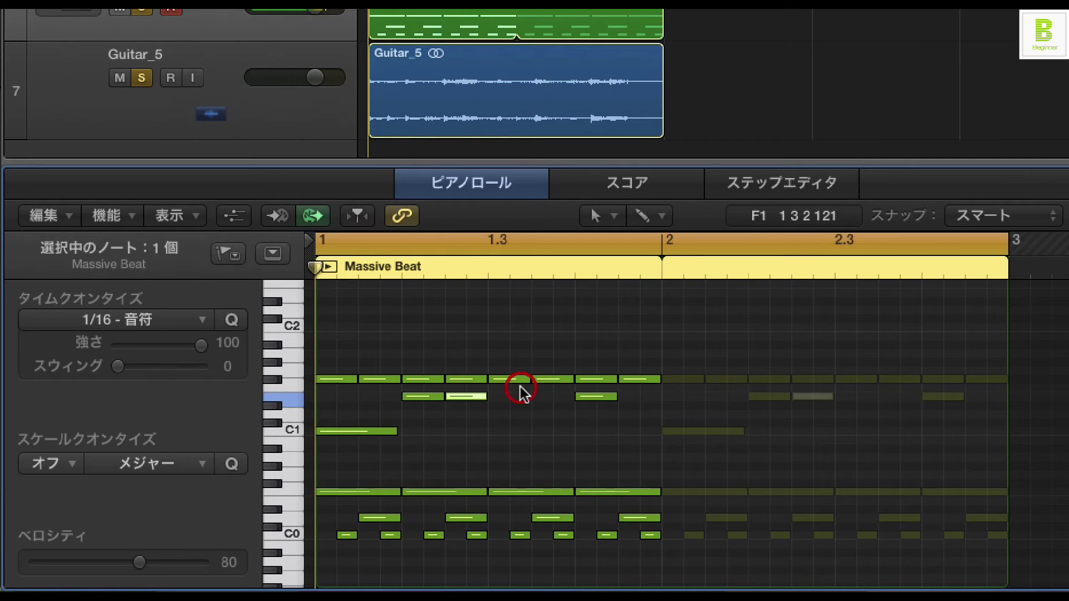
key("space")
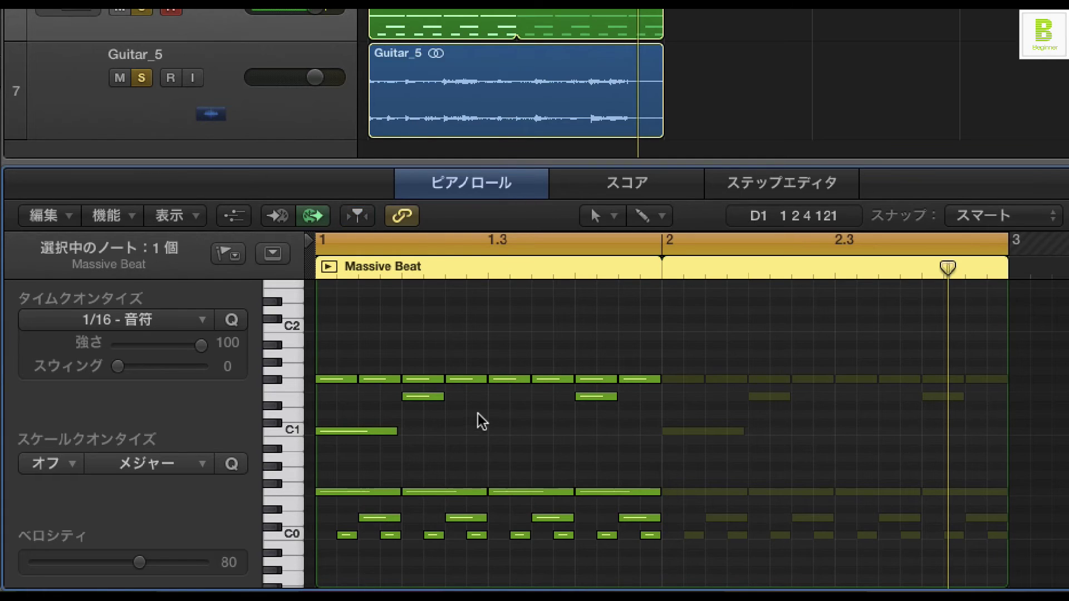
Place snares on the sixteenth offbeats around beat 3 and at the end of bar 1, and remove the one before beat 3.
left_click(480, 397)
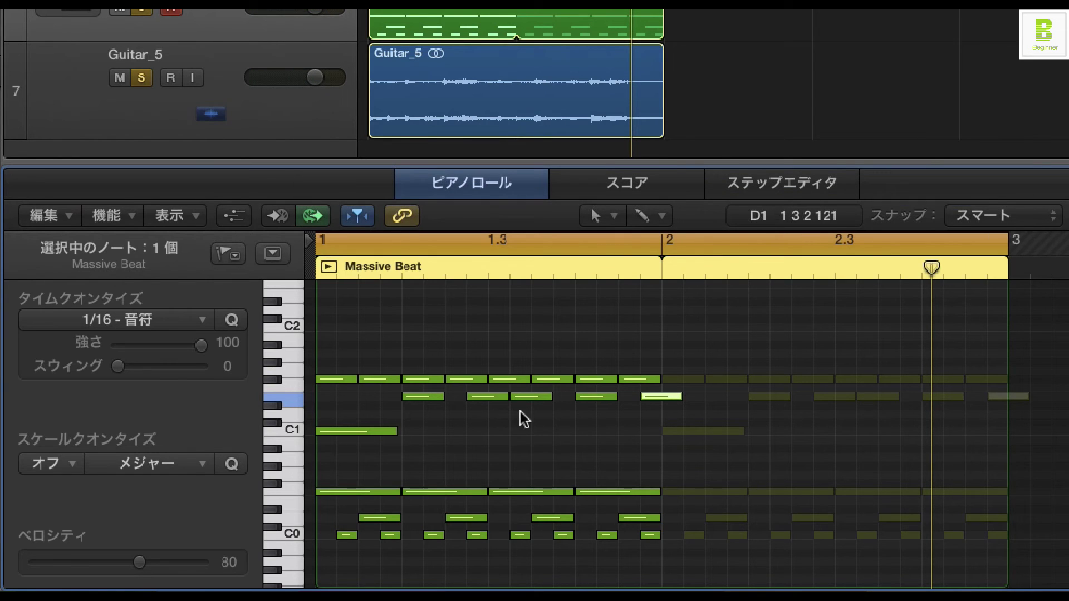
left_click(484, 396)
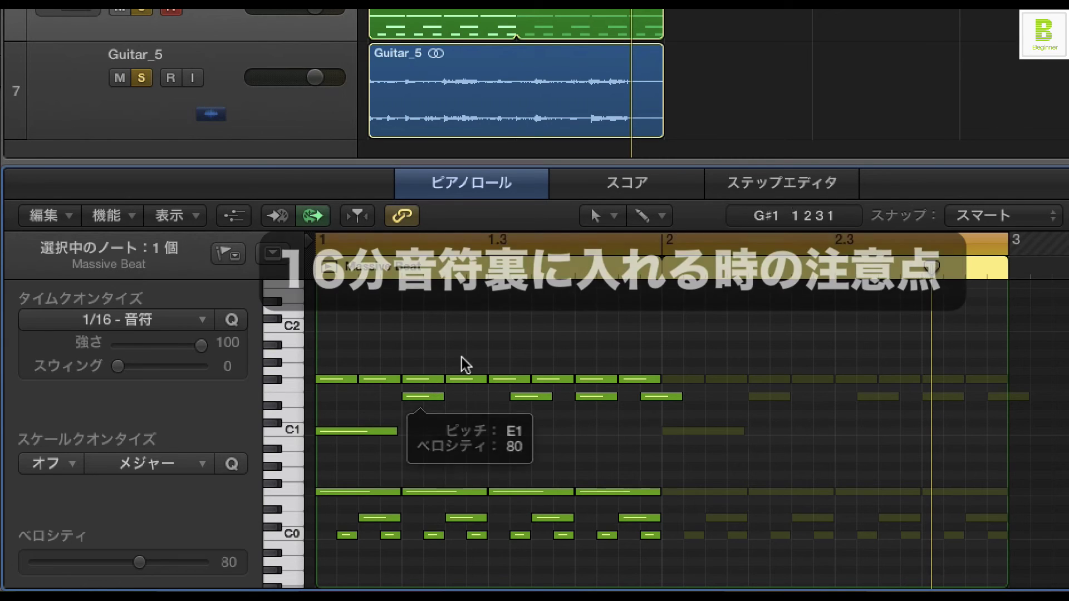
Shorten the beat 2 and beat 4 snares to sixteenth notes and add a sixteenth snare right after beat 4.
left_click_drag(439, 395, 422, 396)
left_click_drag(611, 395, 593, 396)
left_click(604, 396)
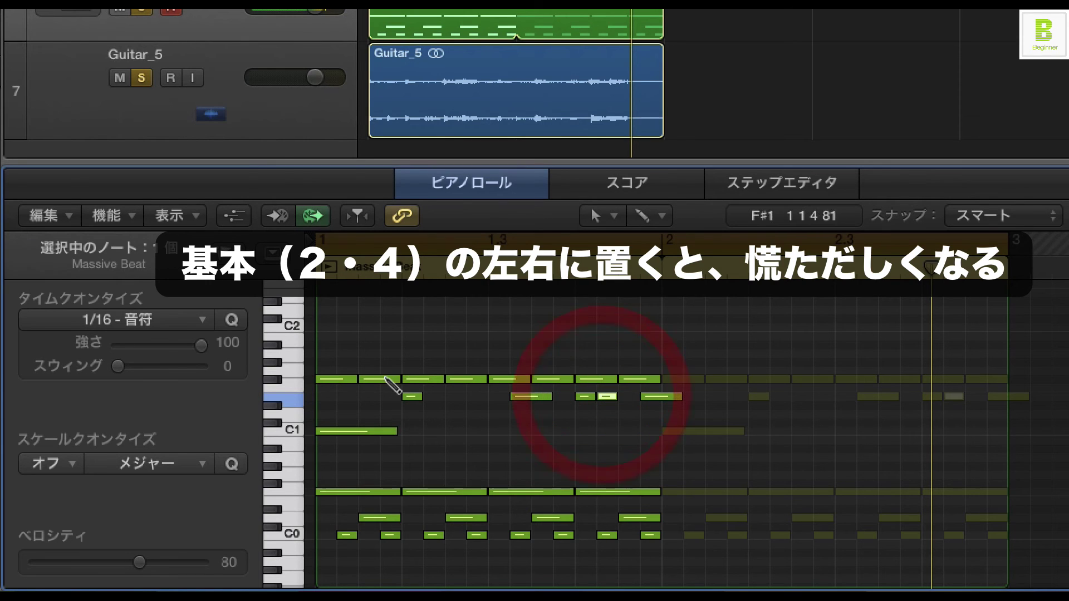
Try a sixteenth snare just before beat 2 in playback, and delete the extra sixteenth snares beside beats 2 and 4.
left_click(388, 397)
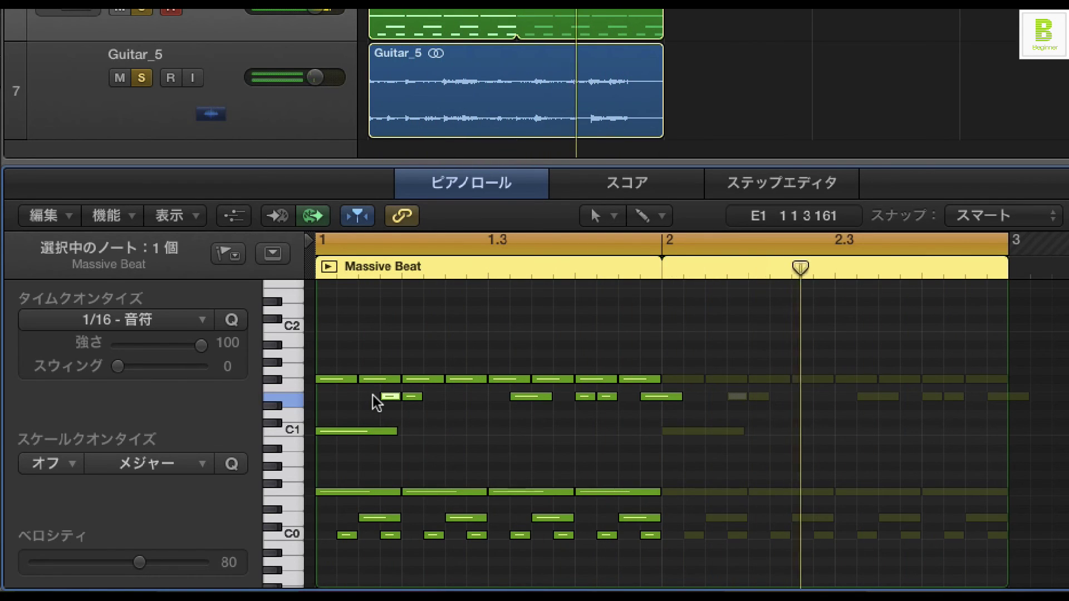
key("space")
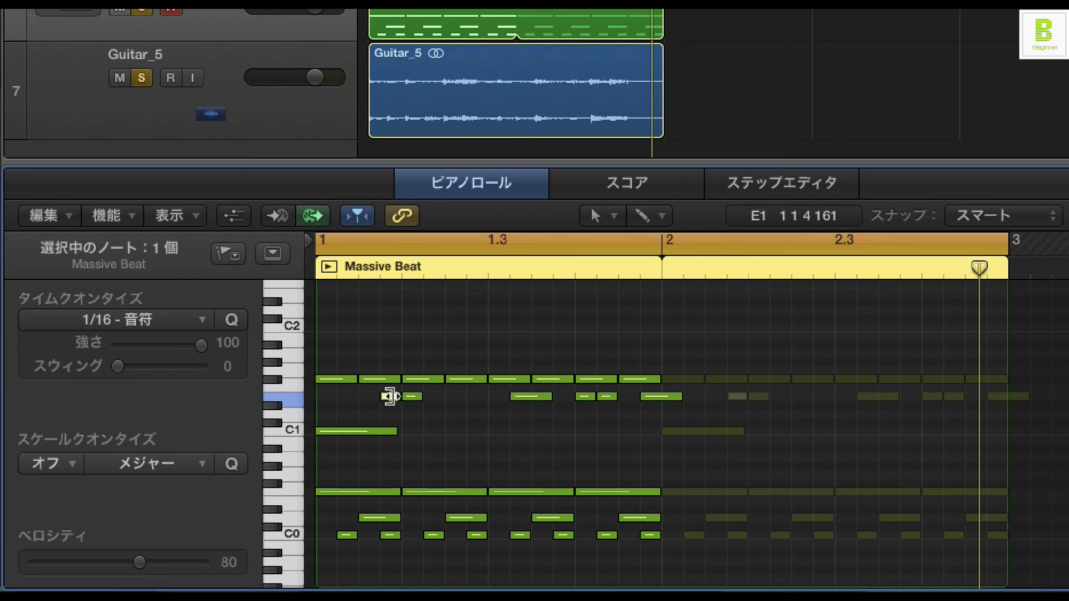
mouse_move(391, 397)
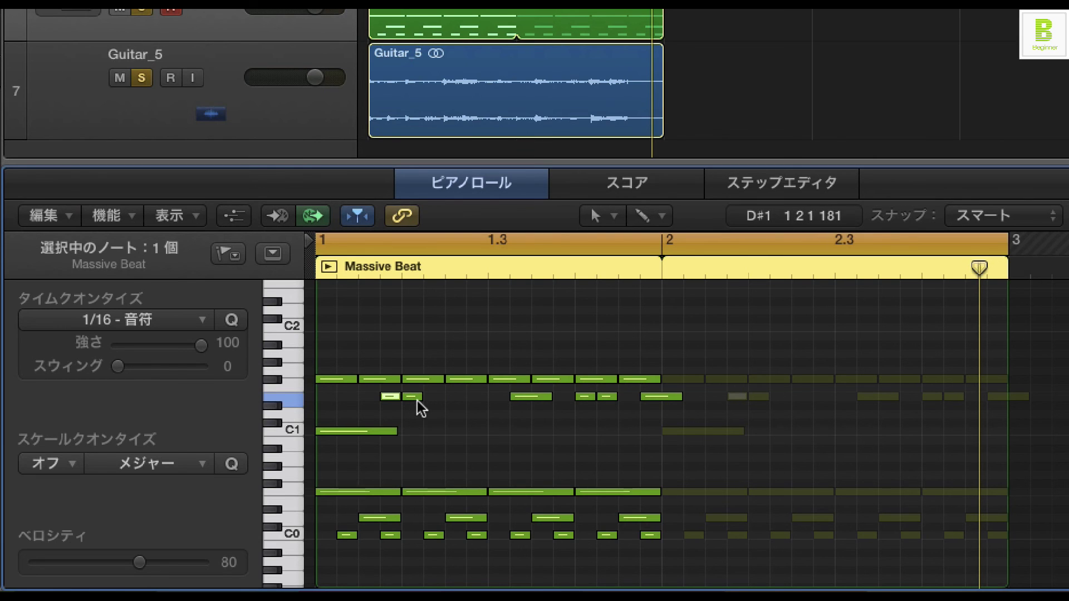
key("Delete")
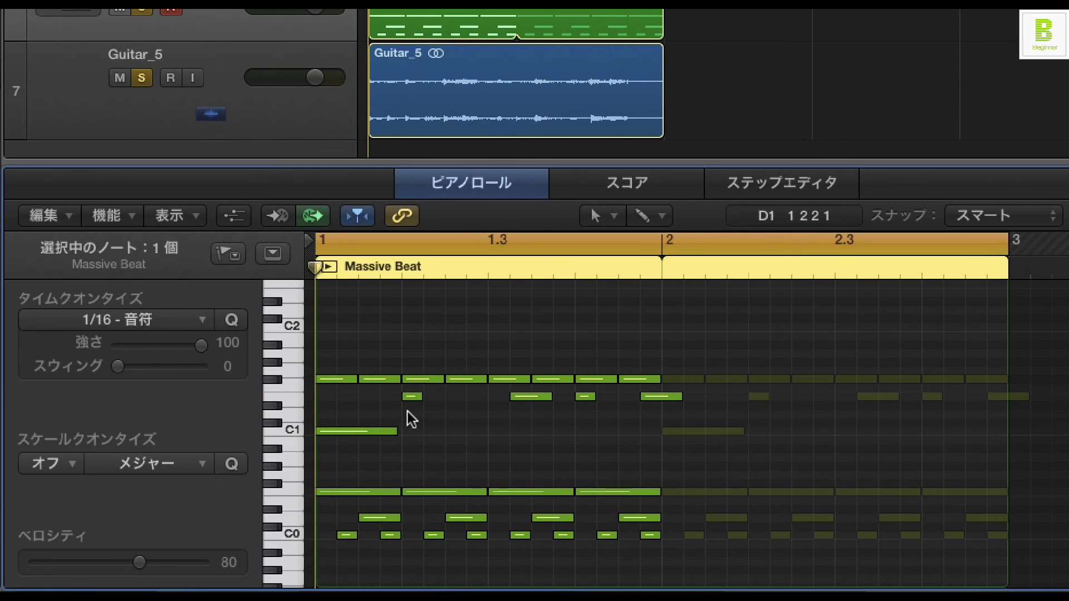